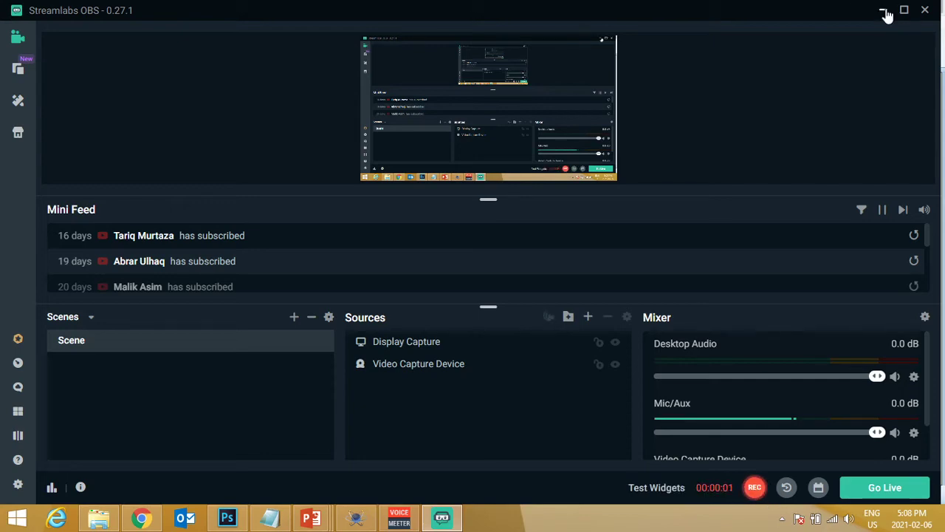
Minimize Streamlabs OBS to bring the Proteus 'demodulationam' schematic into view
click(884, 10)
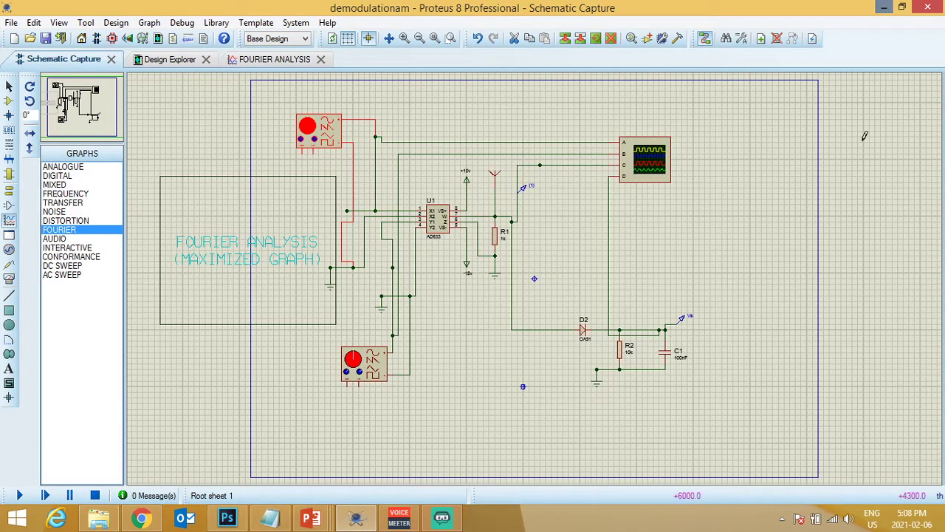
Run the simulation, set oscilloscope Channel D to 10m per division, then close the oscilloscope
click(20, 496)
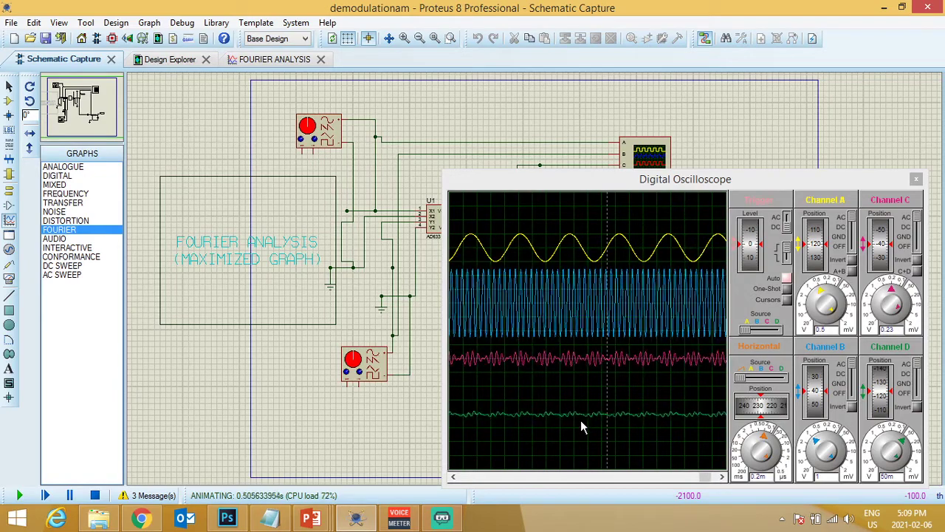
click(909, 447)
click(908, 458)
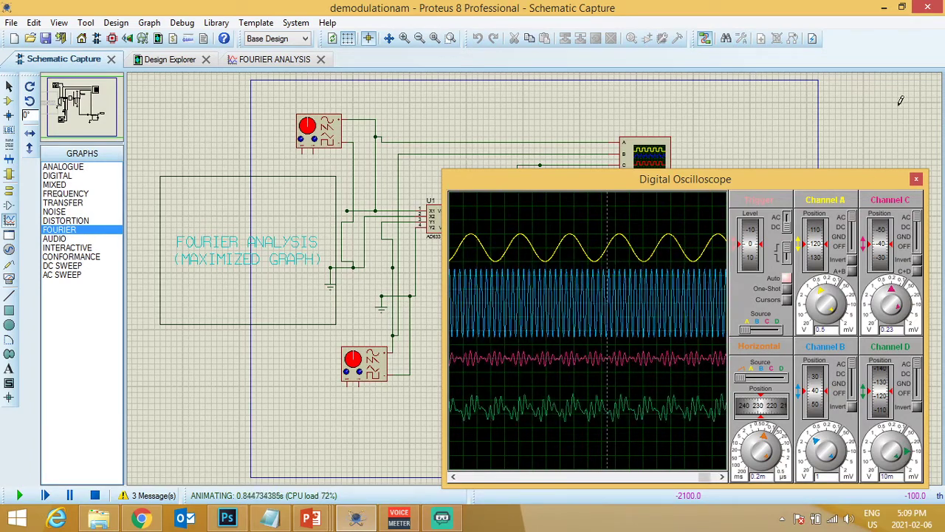
click(915, 179)
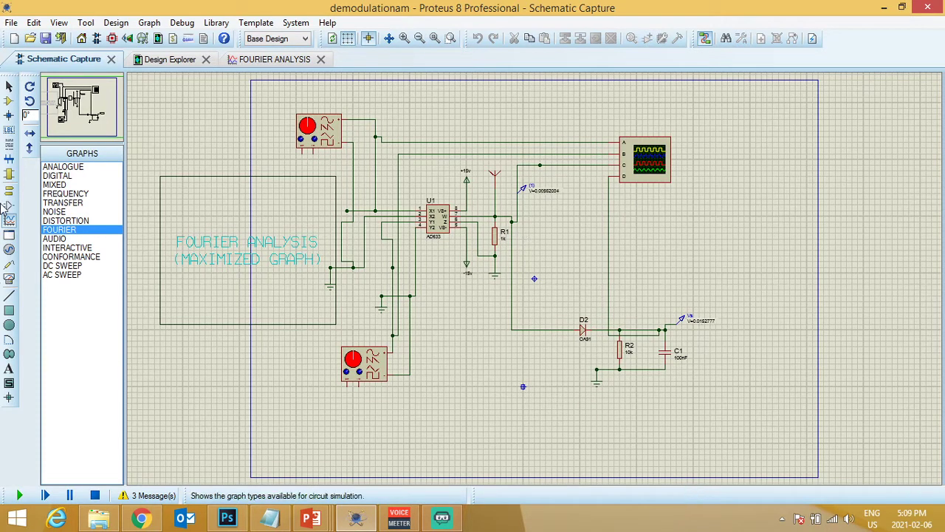
Place a voltage probe on the circuit, stop the simulation, and check the Fourier graph settings
click(10, 264)
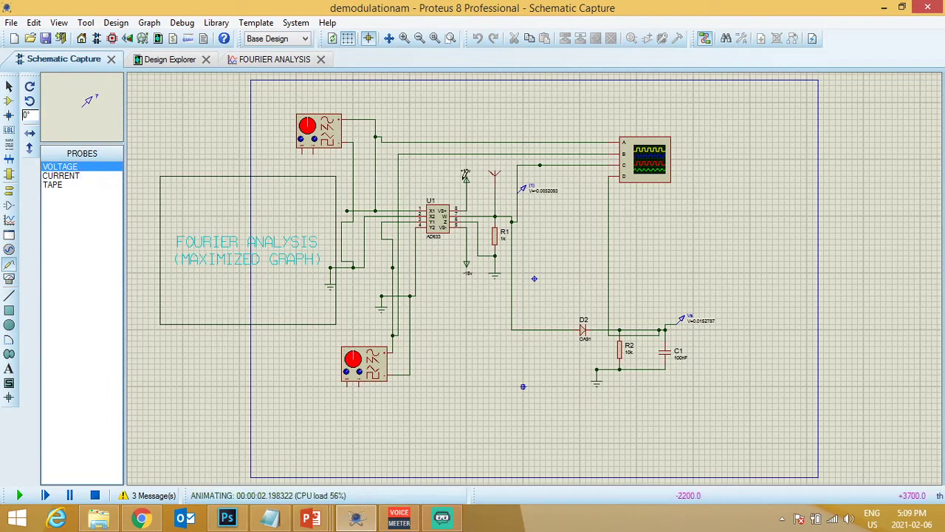
click(525, 185)
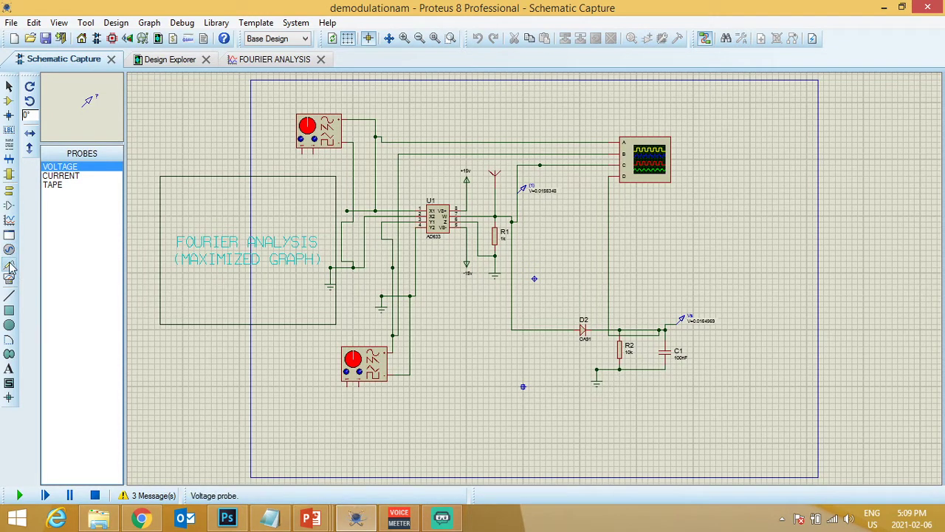
click(8, 219)
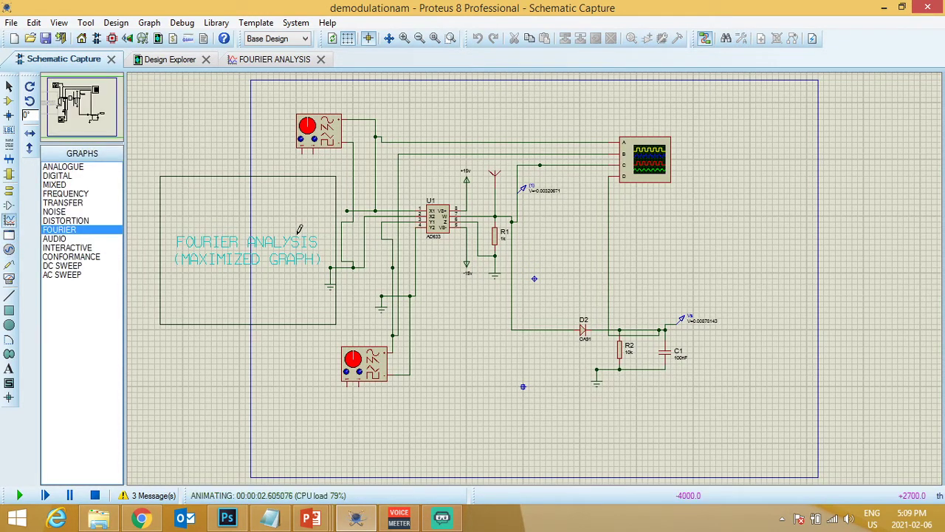
click(275, 245)
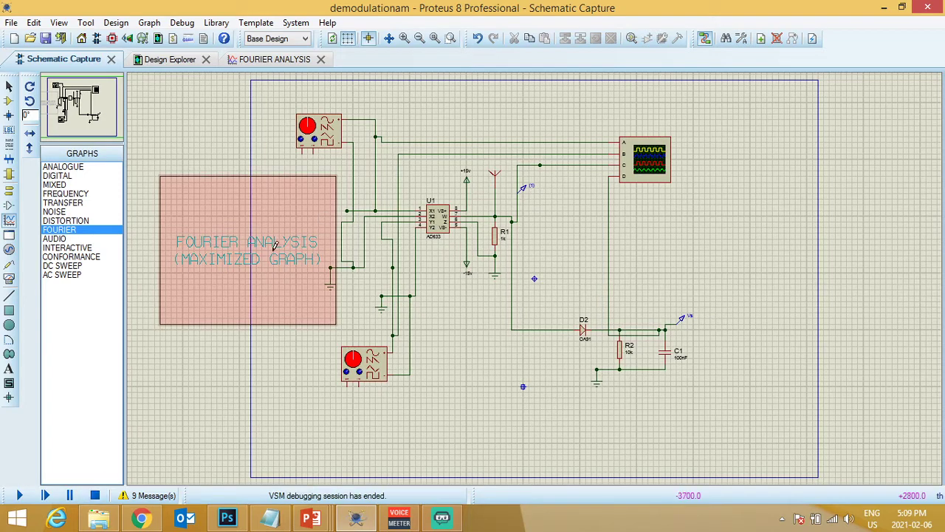
click(140, 447)
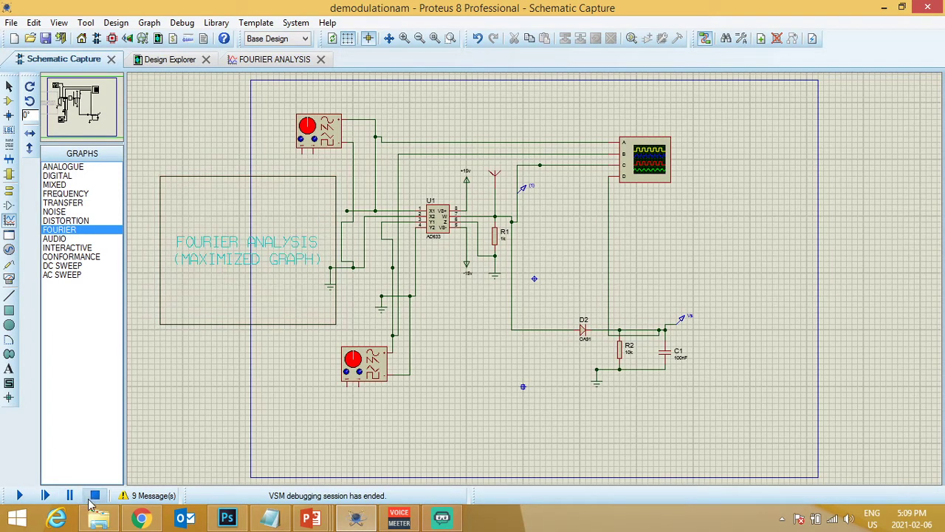
right_click(236, 251)
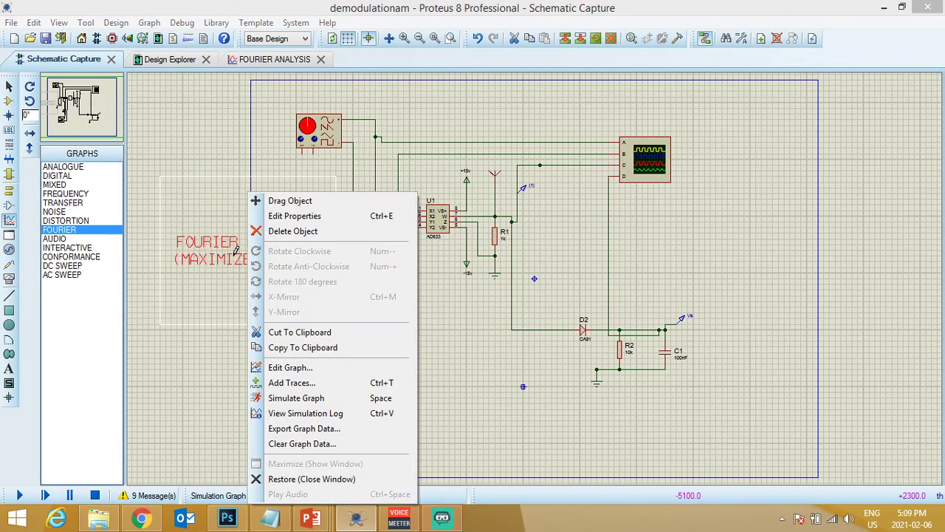
click(322, 369)
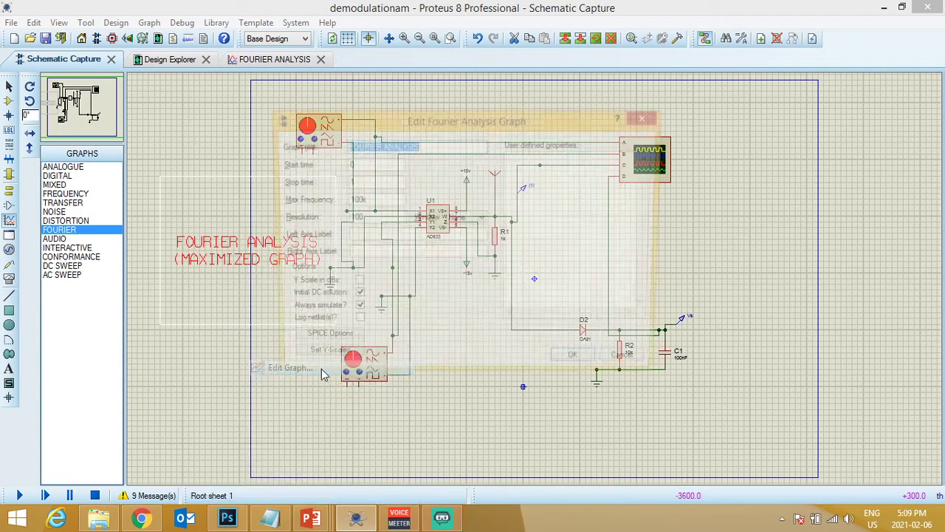
click(648, 117)
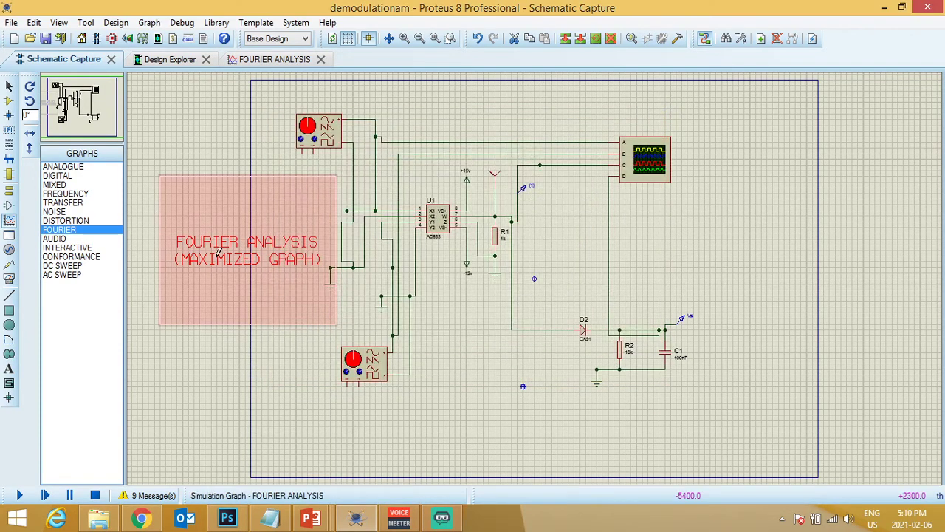
Add a trace for probe (1) to the Fourier Analysis graph
right_click(232, 195)
click(266, 383)
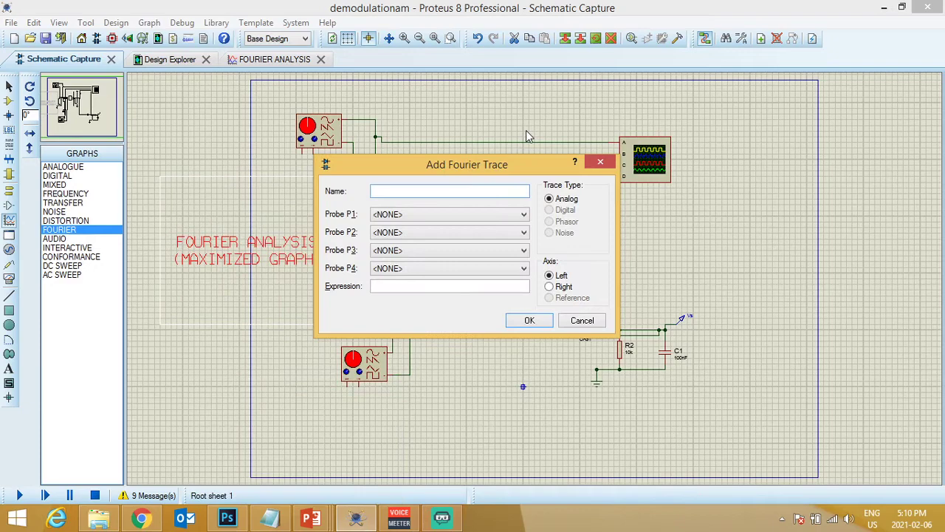
mouse_move(476, 164)
mouse_down()
mouse_move(712, 214)
mouse_move(705, 225)
mouse_up()
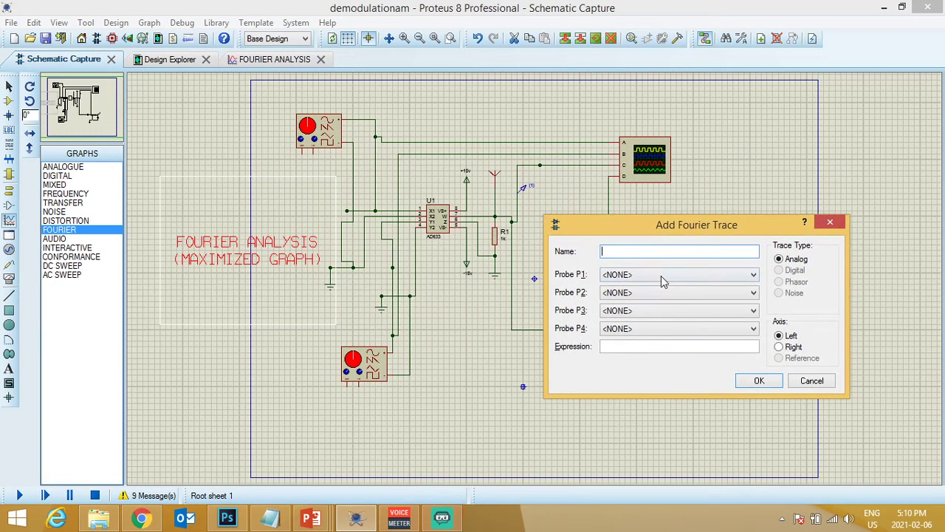
click(652, 277)
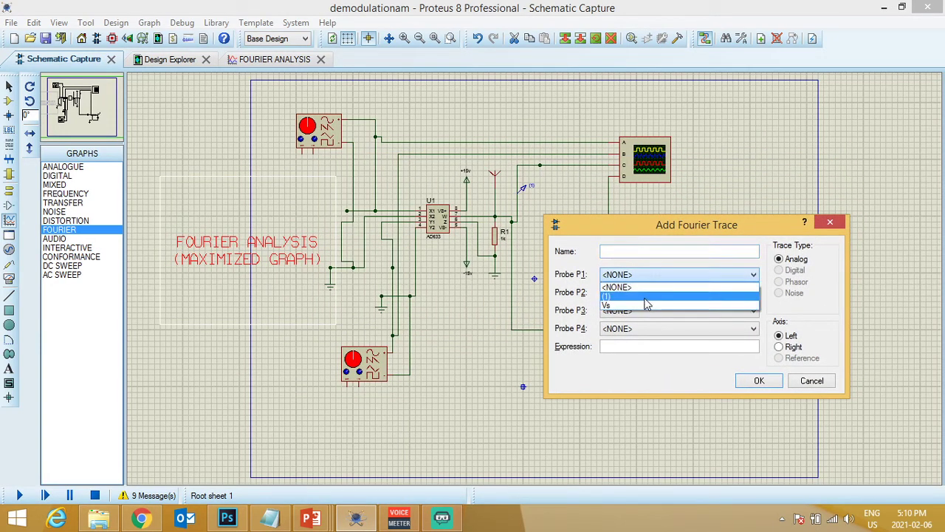
click(643, 301)
click(758, 380)
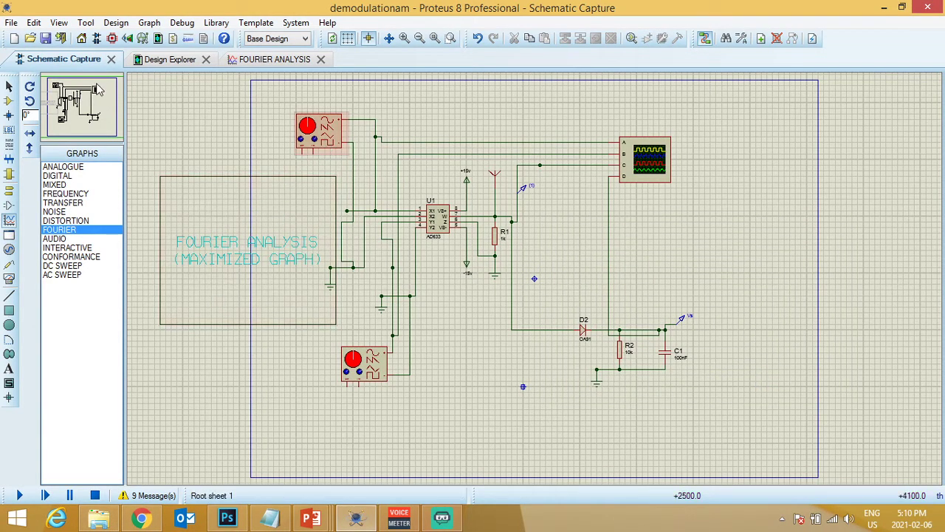
Simulate the Fourier graph and view its spectrum with peaks near 11.6k and 14.4k
right_click(263, 292)
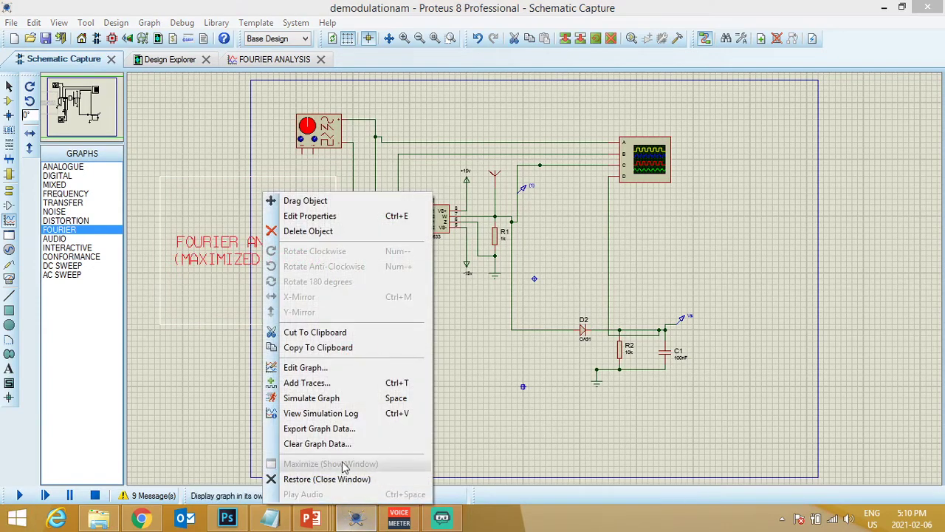
click(345, 398)
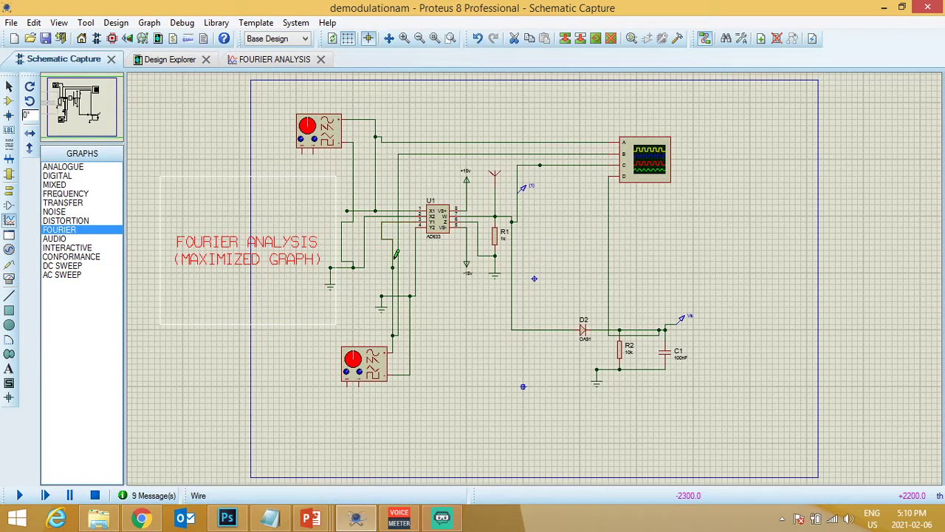
click(286, 61)
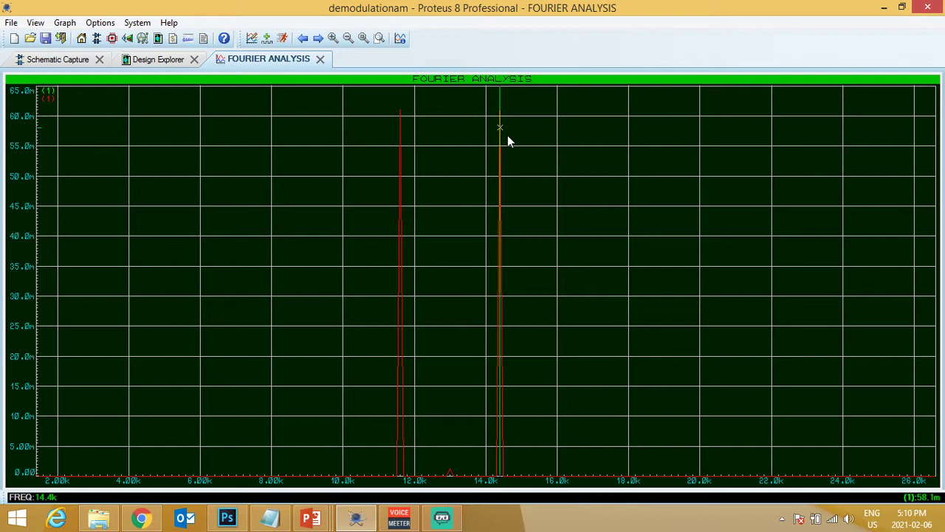
Read the lower sideband peak's 11.6k frequency and amplitude on the spectrum
click(302, 266)
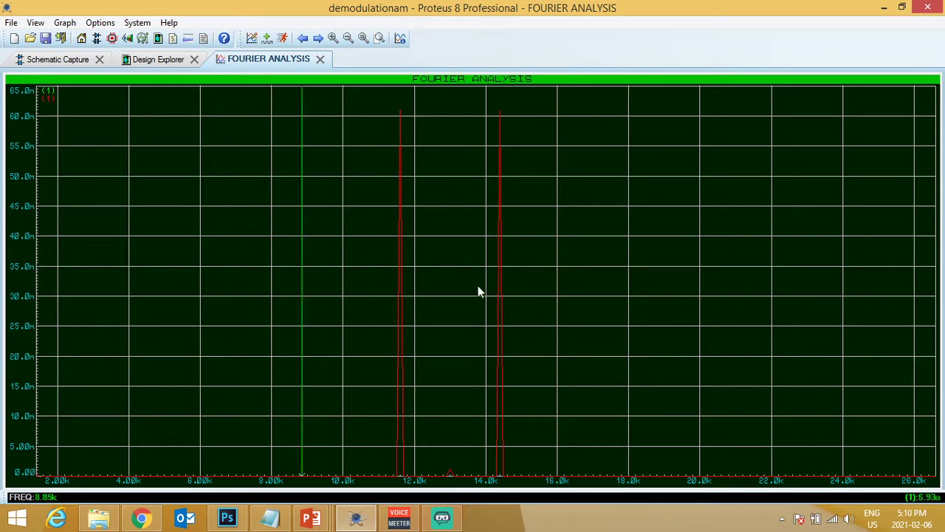
click(401, 118)
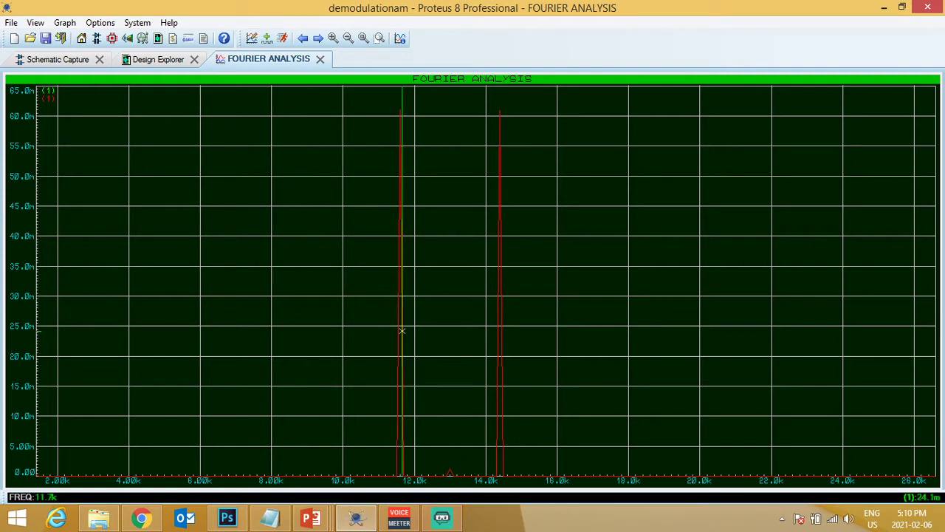
drag(398, 245, 402, 331)
scroll(474, 281, up, 3)
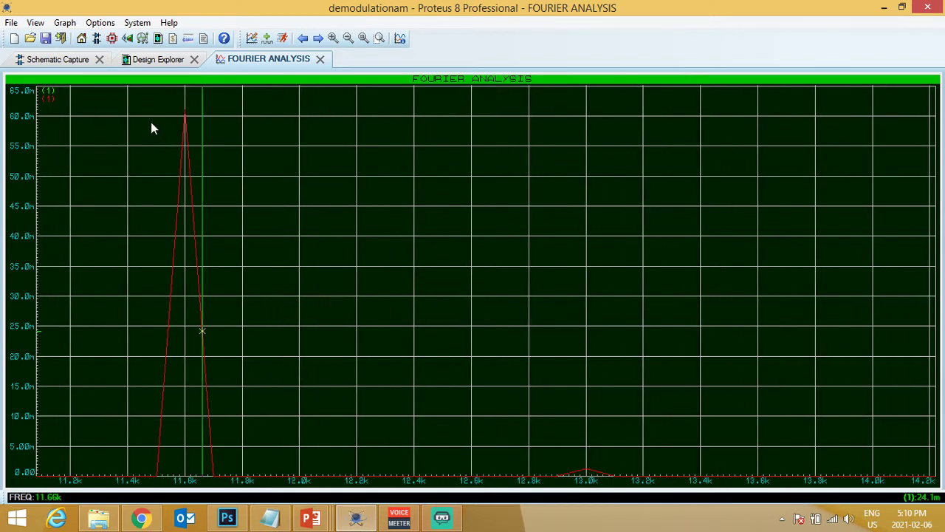
click(186, 118)
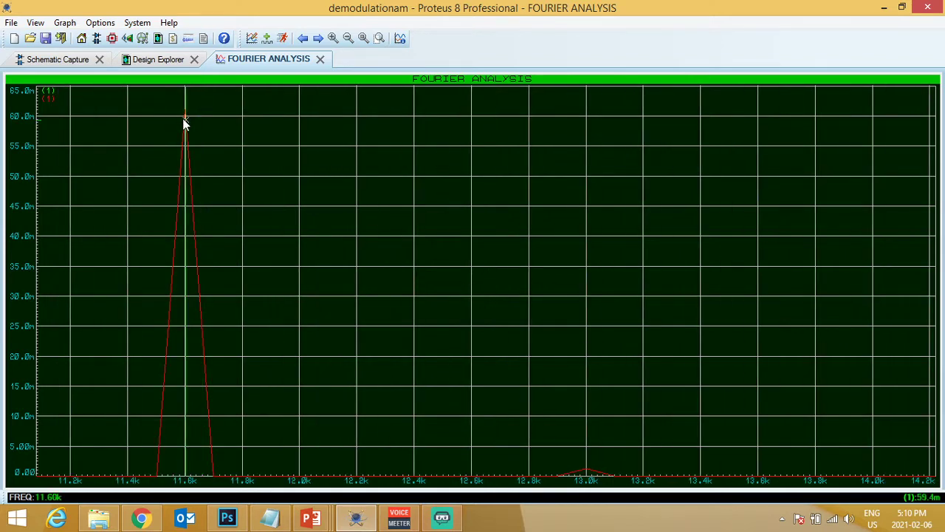
click(185, 118)
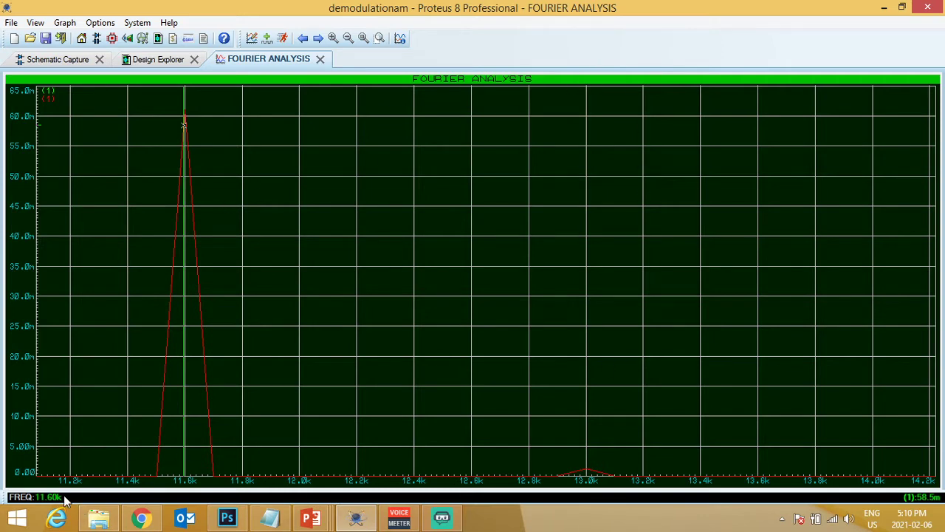
Measure the small 13.0k carrier component and nearby points on the spectrum
click(587, 471)
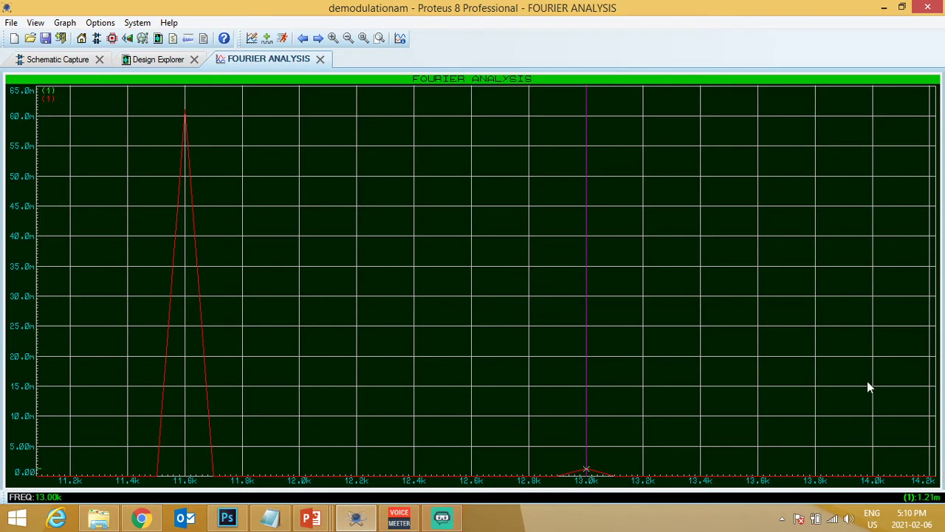
click(707, 351)
scroll(714, 351, down, 3)
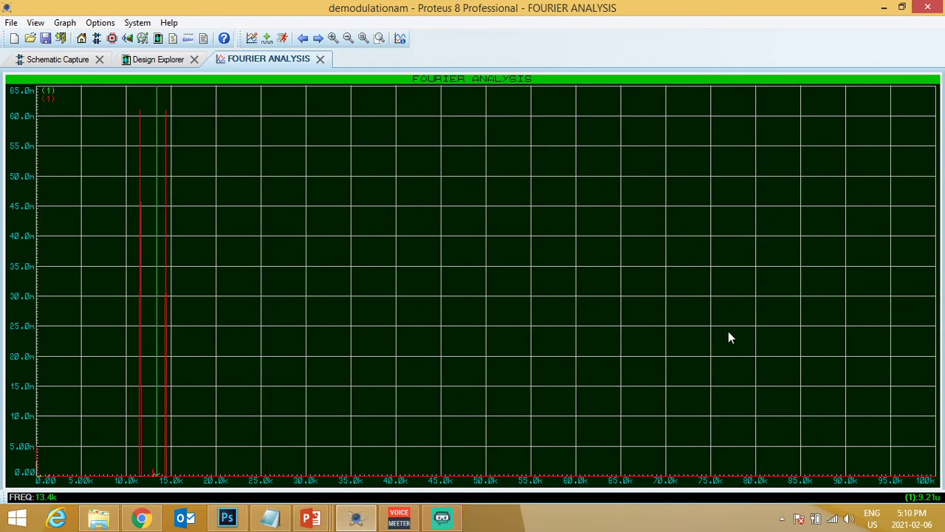
click(409, 241)
scroll(472, 285, up, 2)
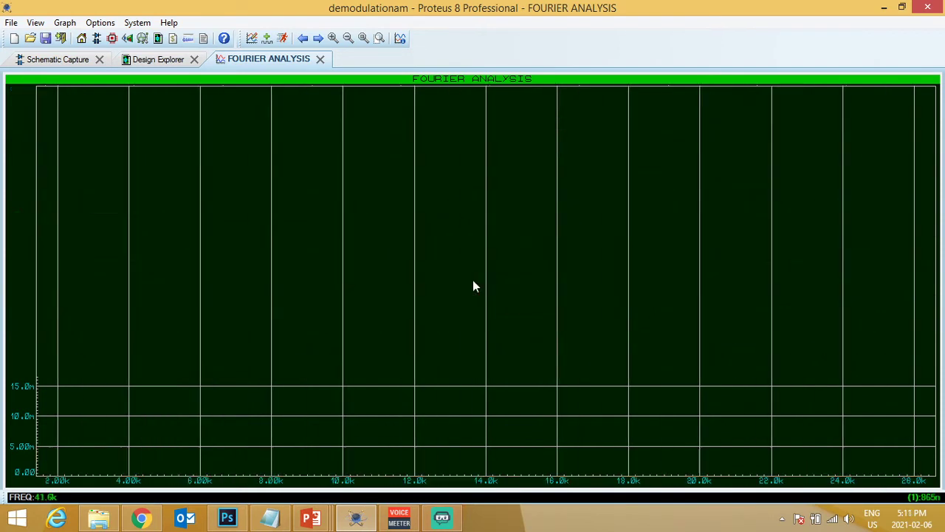
Read the 14.4k upper sideband peak and pan to show both sidebands
click(499, 112)
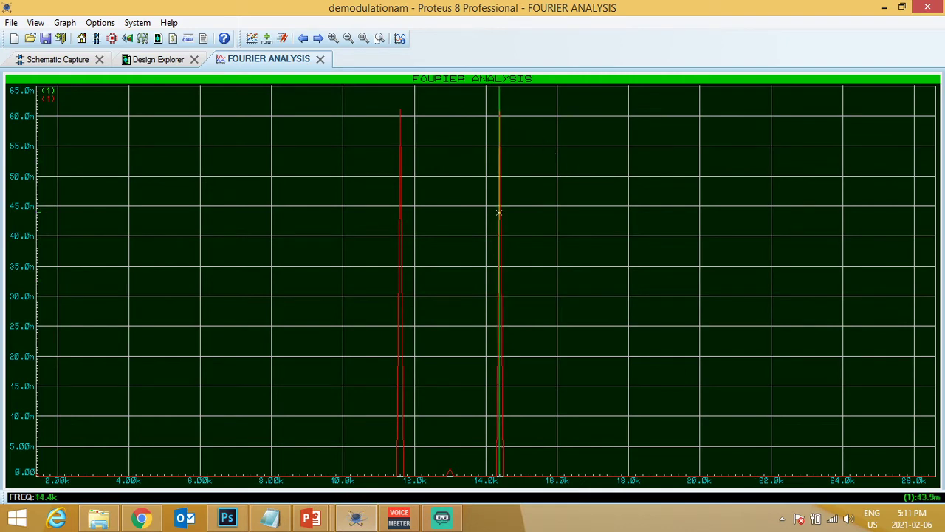
scroll(486, 283, up, 2)
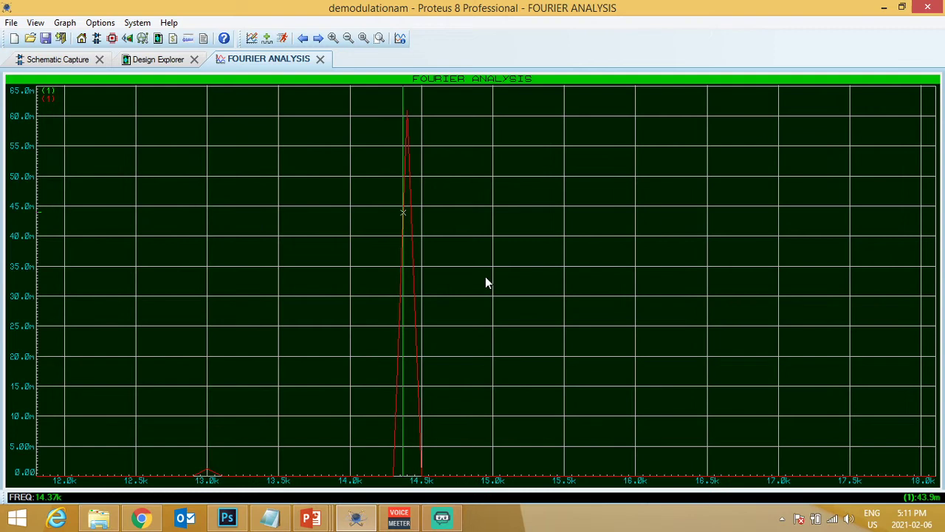
click(406, 117)
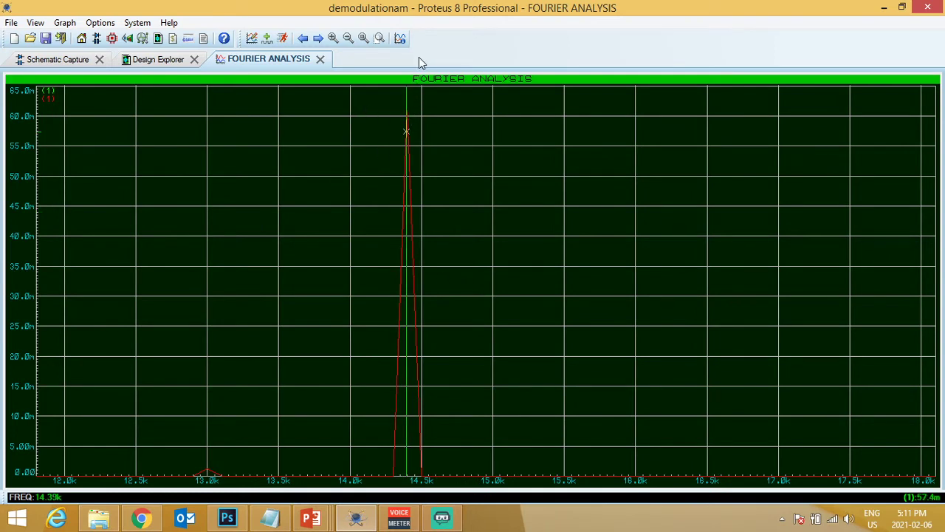
drag(224, 336, 222, 114)
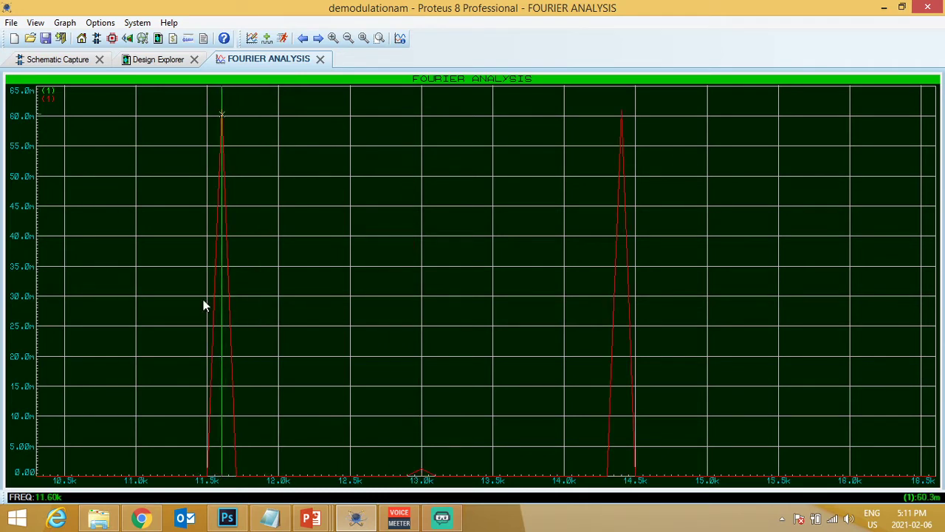
click(881, 8)
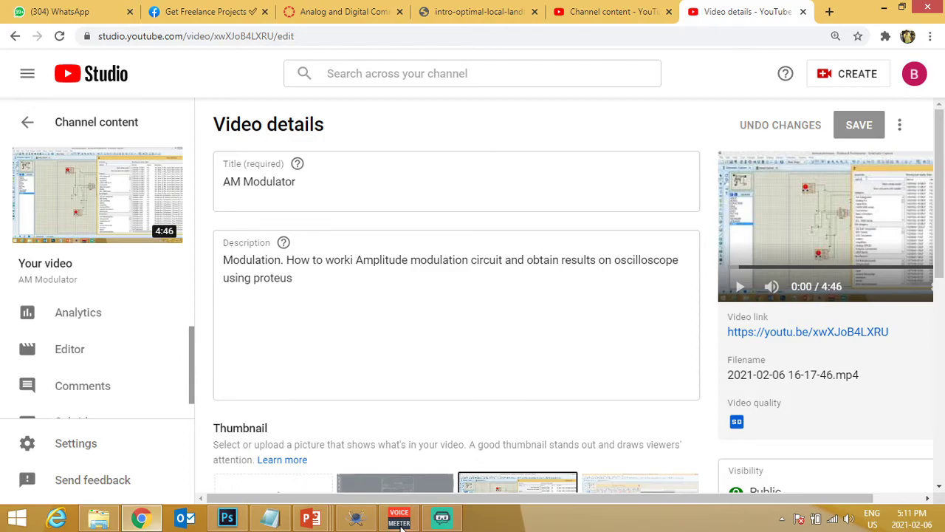
click(356, 517)
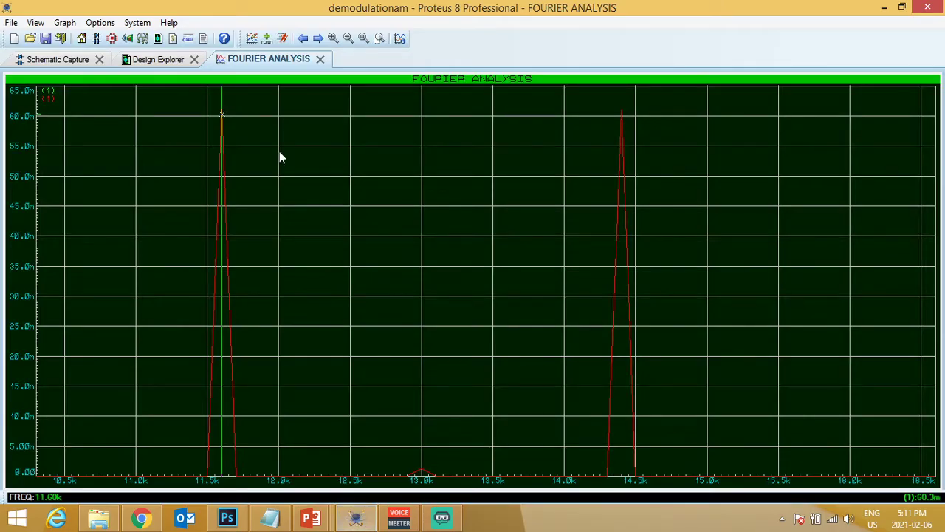
Return to the schematic, run the simulation, and open both signal generators showing 1.40K and 13.0K
click(156, 59)
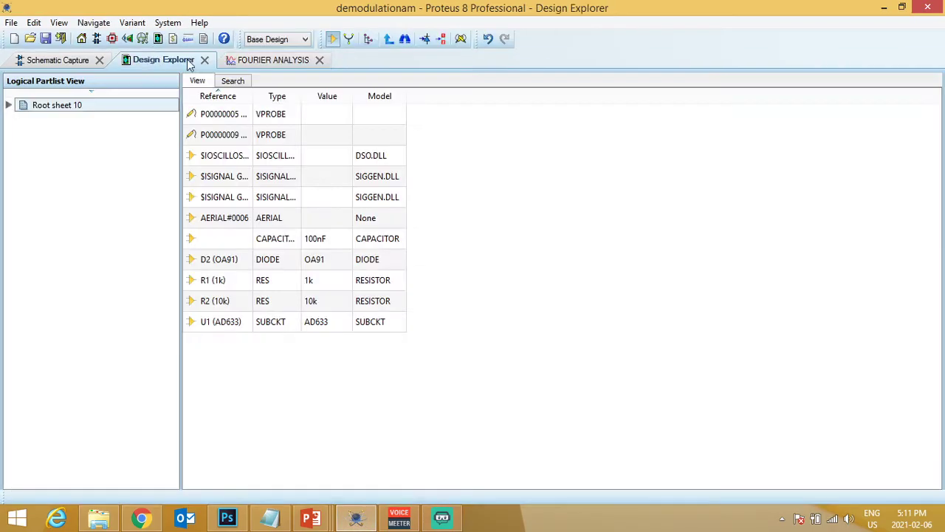
double_click(131, 104)
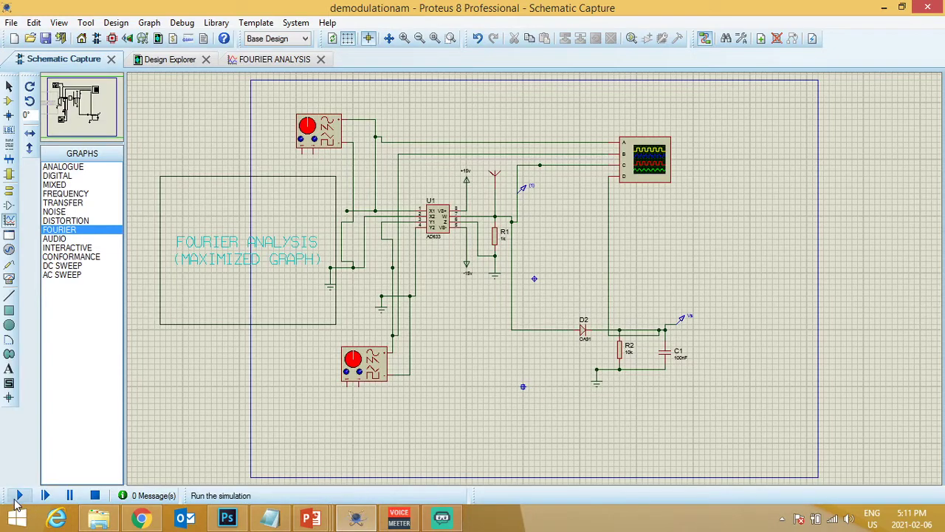
click(45, 496)
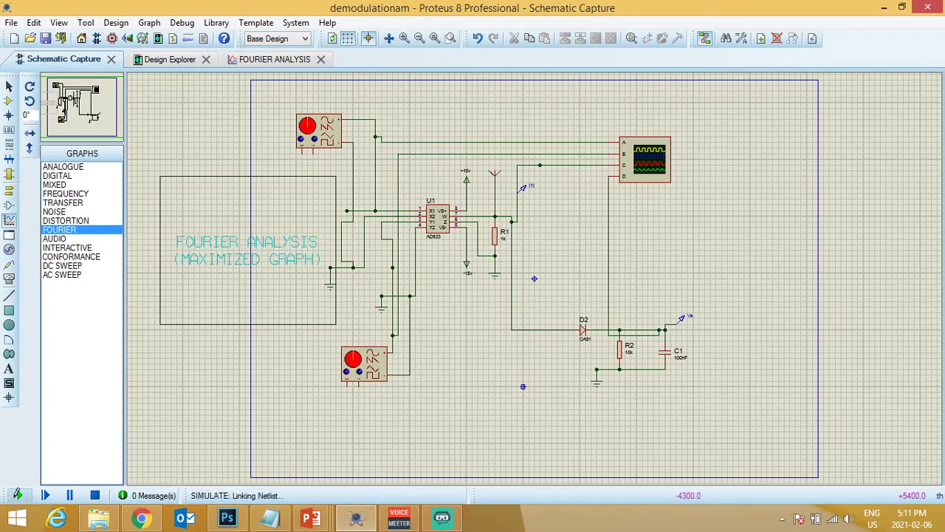
click(183, 23)
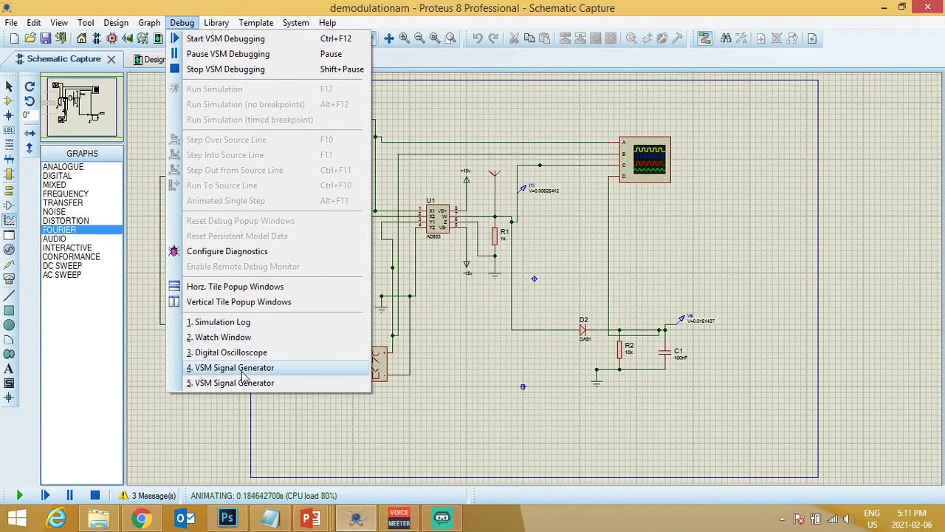
click(234, 367)
click(182, 23)
click(234, 382)
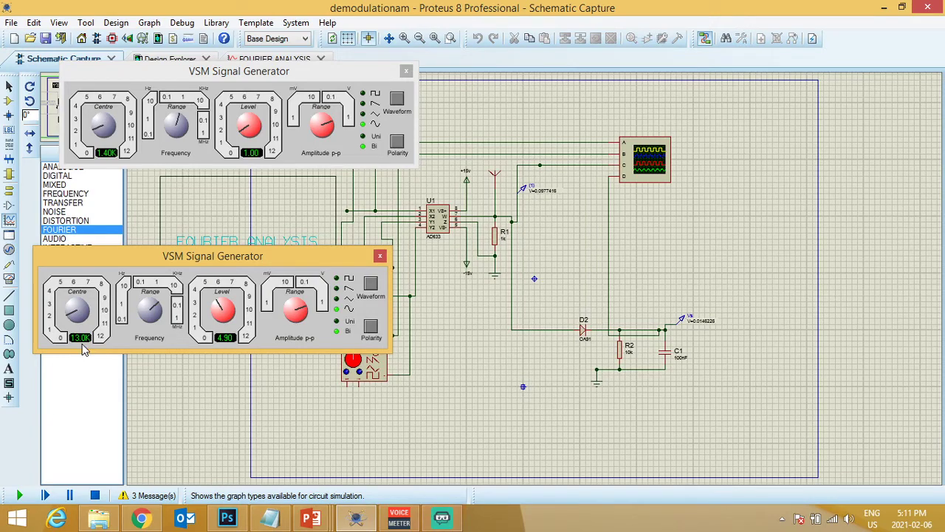
Launch Calculator from Run and compute 13 + 1.4 = 14.4 for the upper sideband
key(super+r)
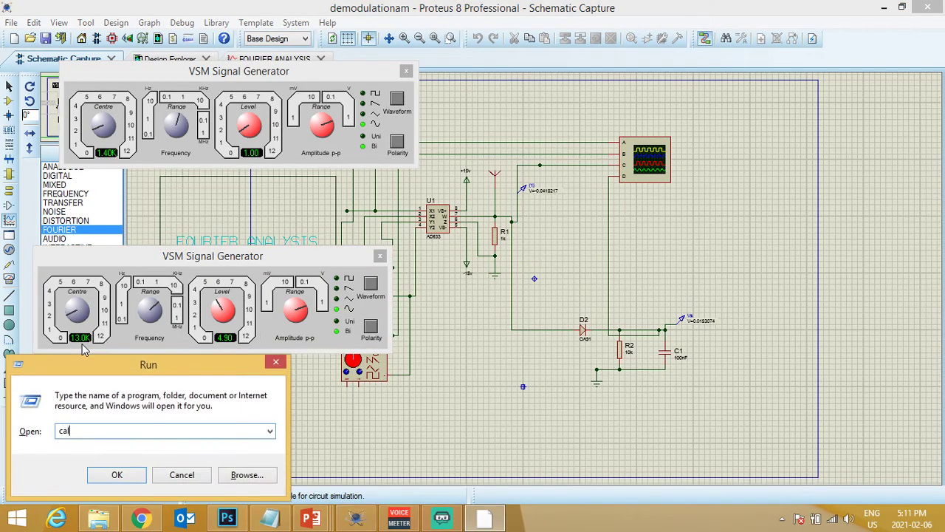
key(Return)
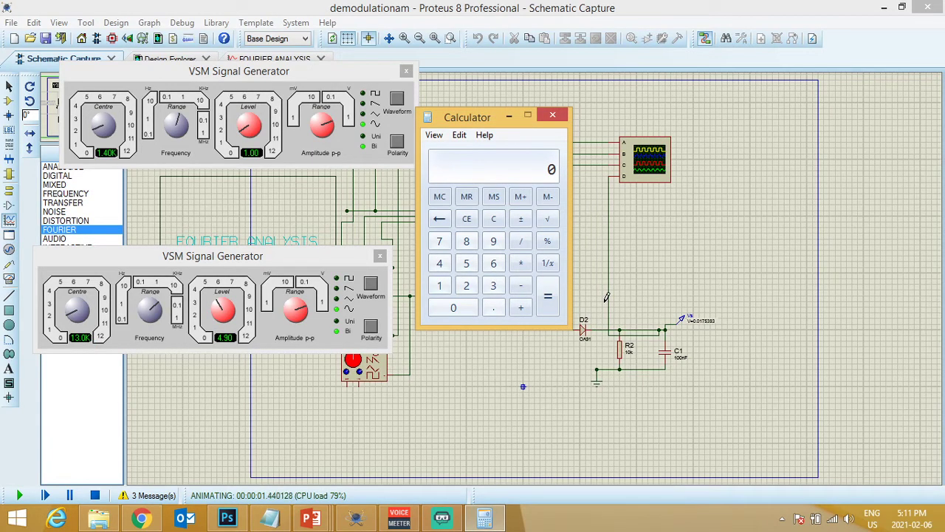
text(13+1.4)
key(Return)
Compute 13 − 1.4 = 11.6 for the lower sideband
text(13.3)
key(BackSpace)
text(0)
key(minus)
text(14.0)
key(Return)
text(13.0)
key(minus)
text(1.4)
key(Return)
Close Calculator and both signal generator panels, then stop the simulation
click(554, 115)
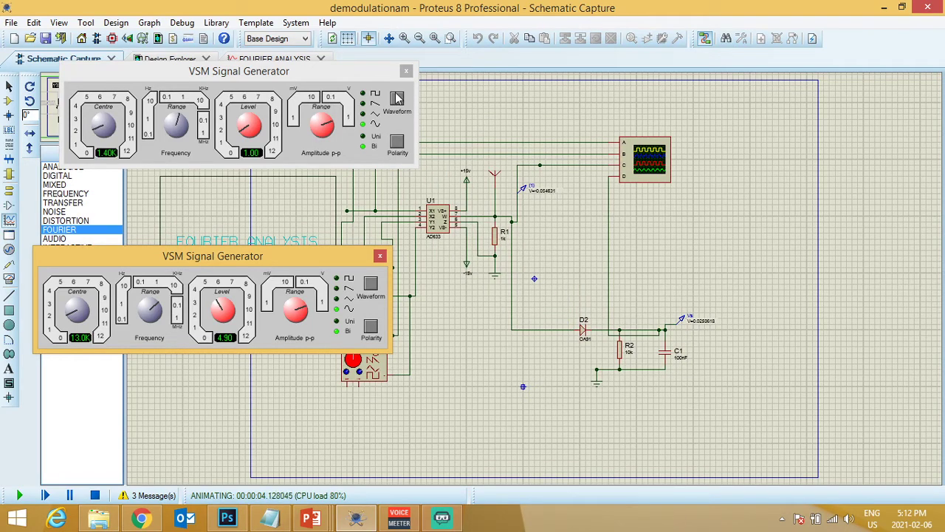
click(406, 72)
click(379, 256)
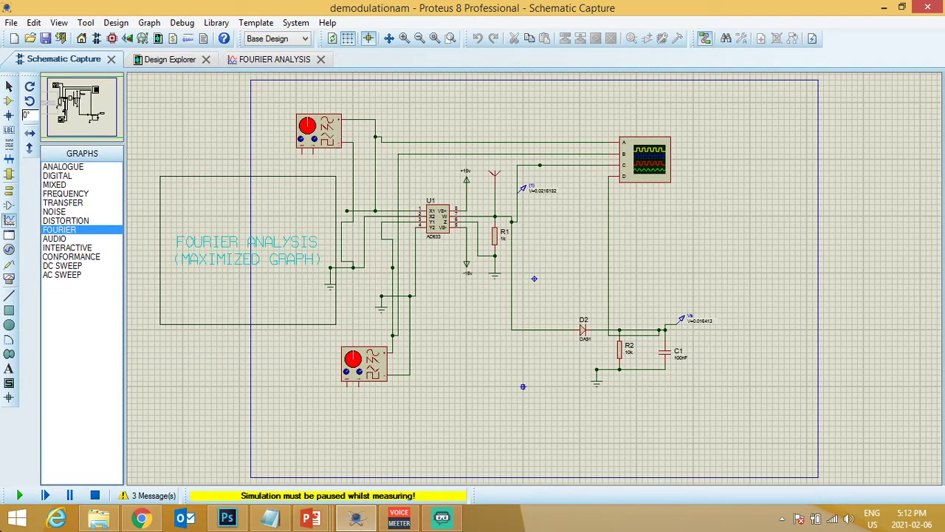
click(96, 498)
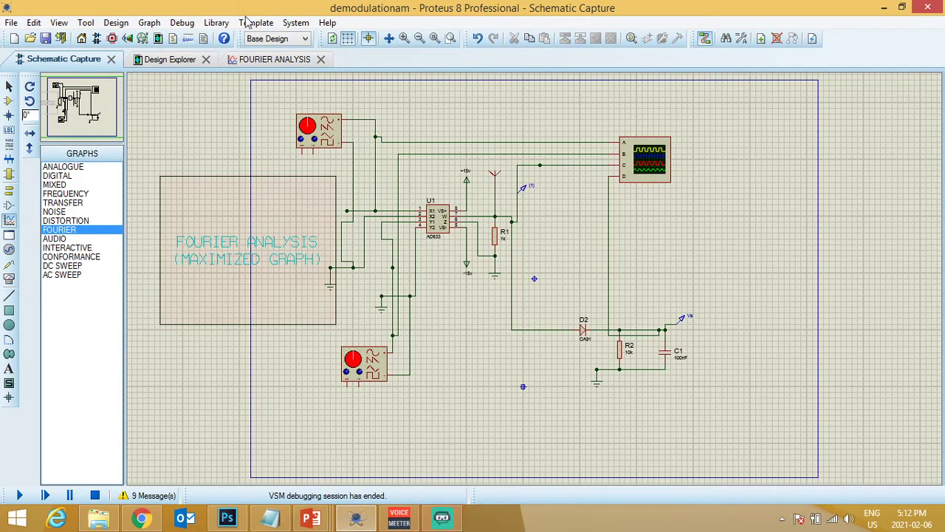
Rerun the simulation, check the signal generator's 1.40K frequency, then stop it
click(182, 23)
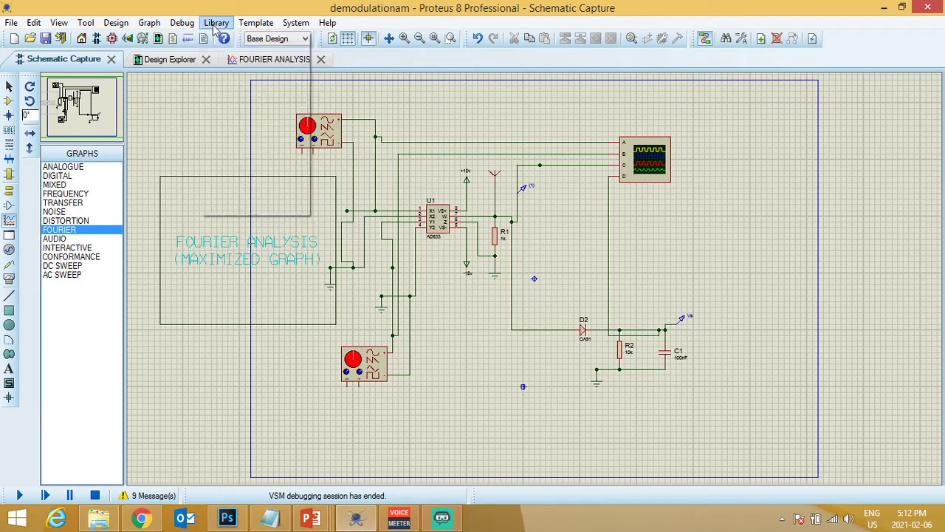
click(217, 22)
click(21, 496)
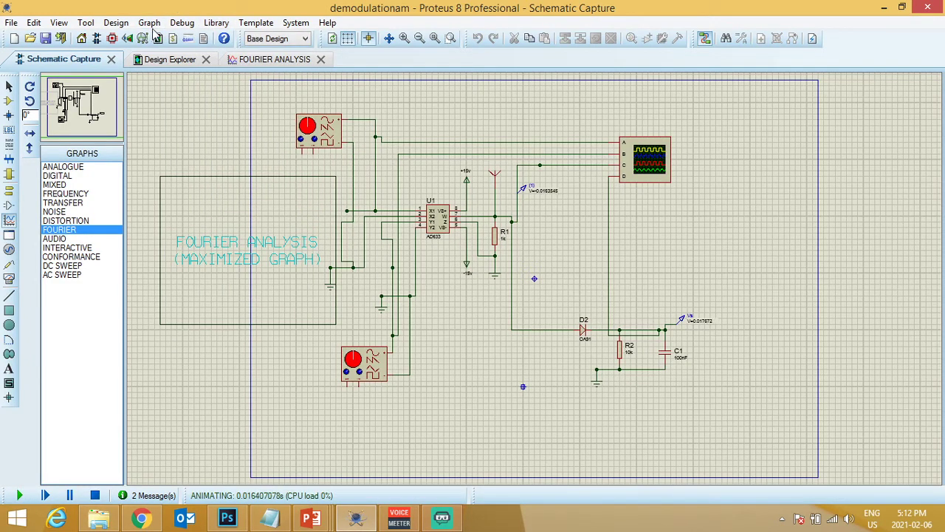
click(182, 22)
click(225, 383)
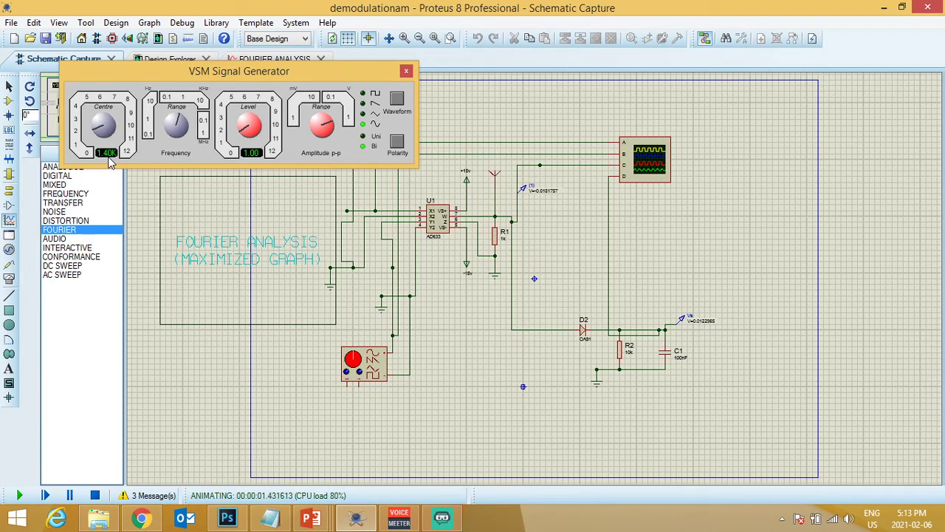
click(406, 71)
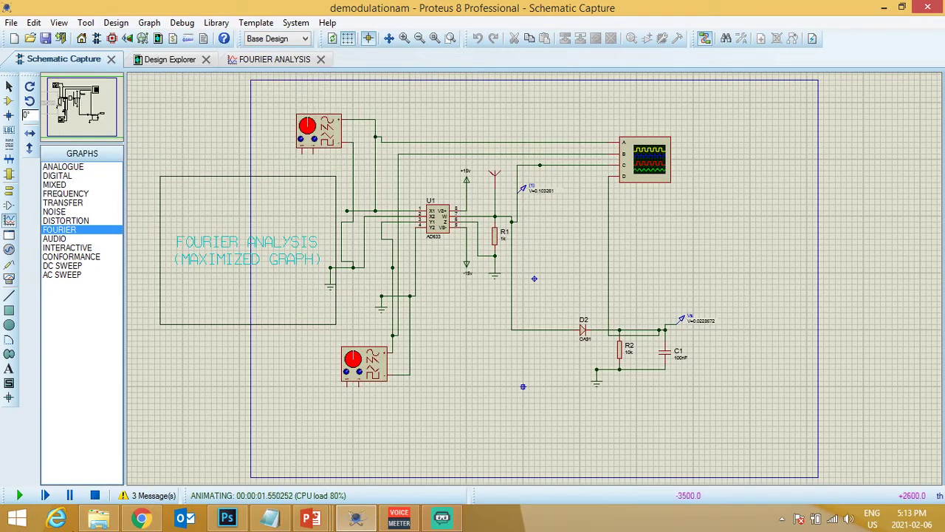
click(95, 495)
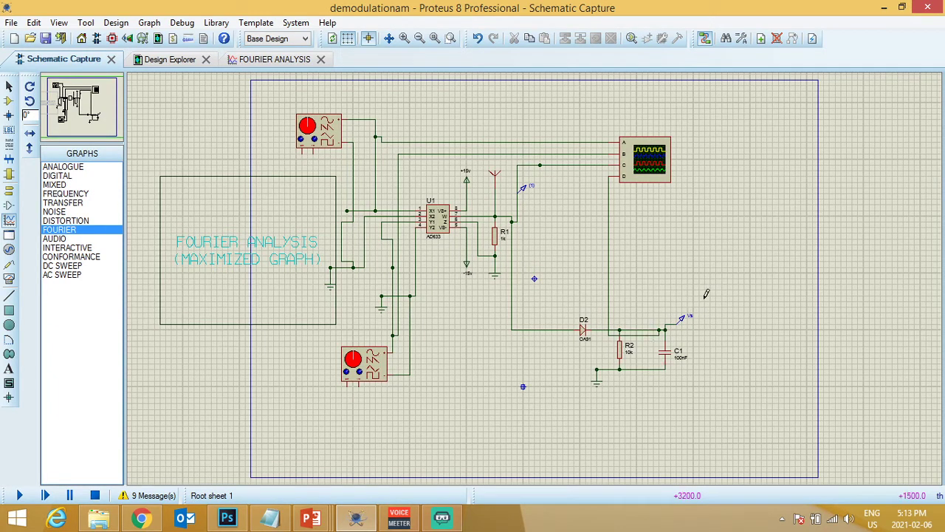
Add a Vs probe trace to the Fourier graph and simulate the graph
click(248, 254)
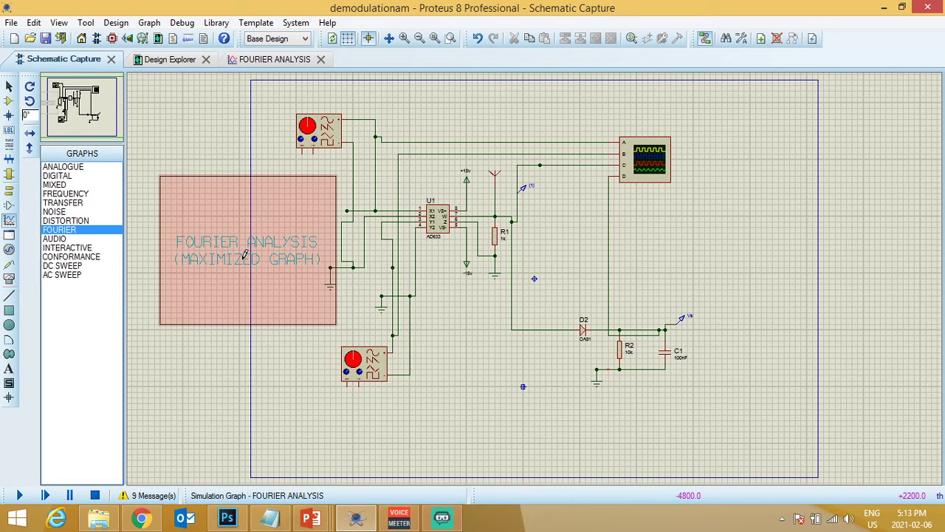
right_click(247, 254)
click(325, 385)
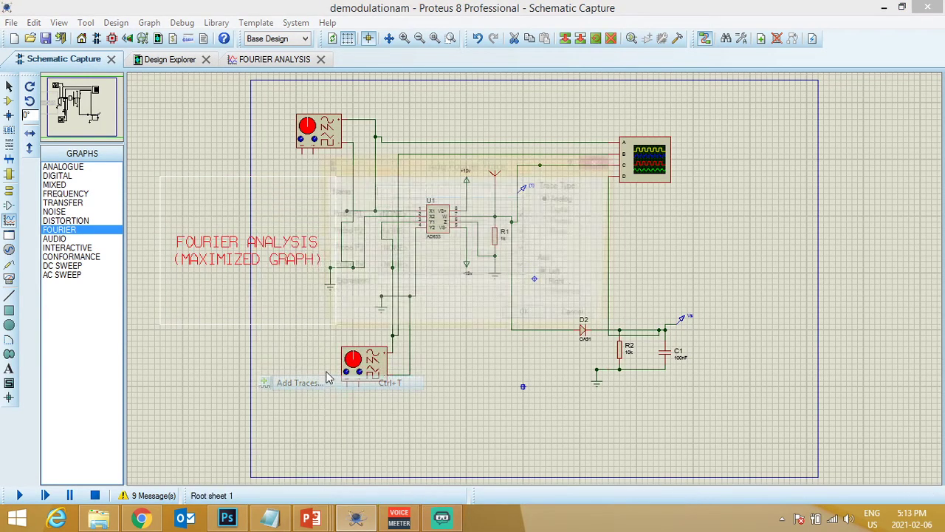
click(435, 214)
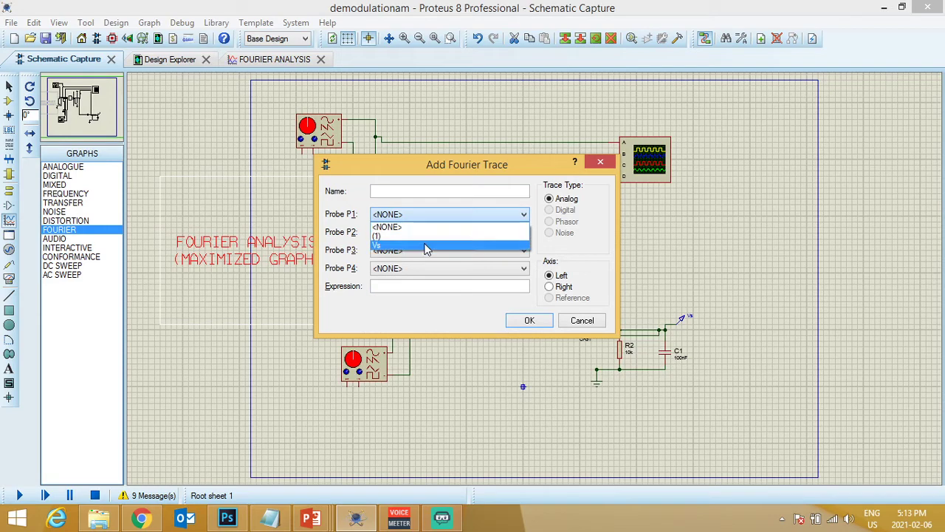
click(426, 246)
click(529, 320)
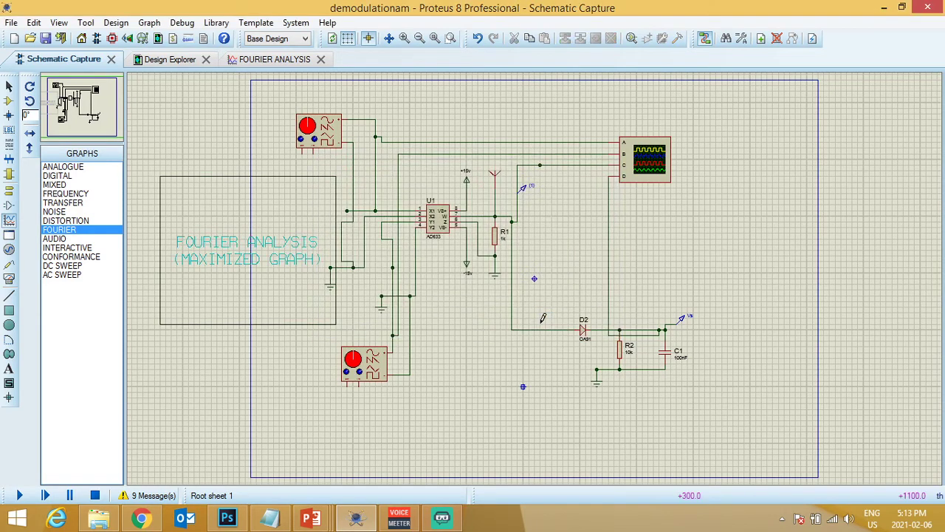
right_click(289, 279)
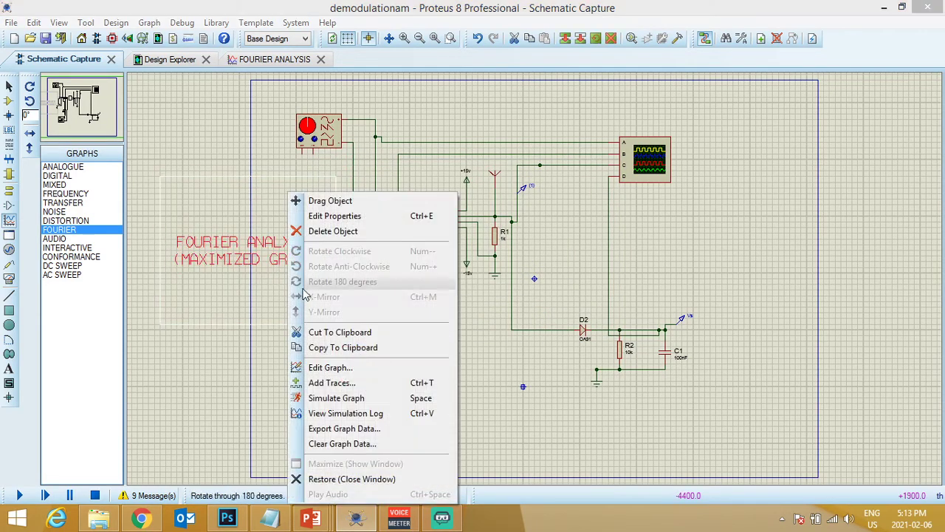
click(354, 398)
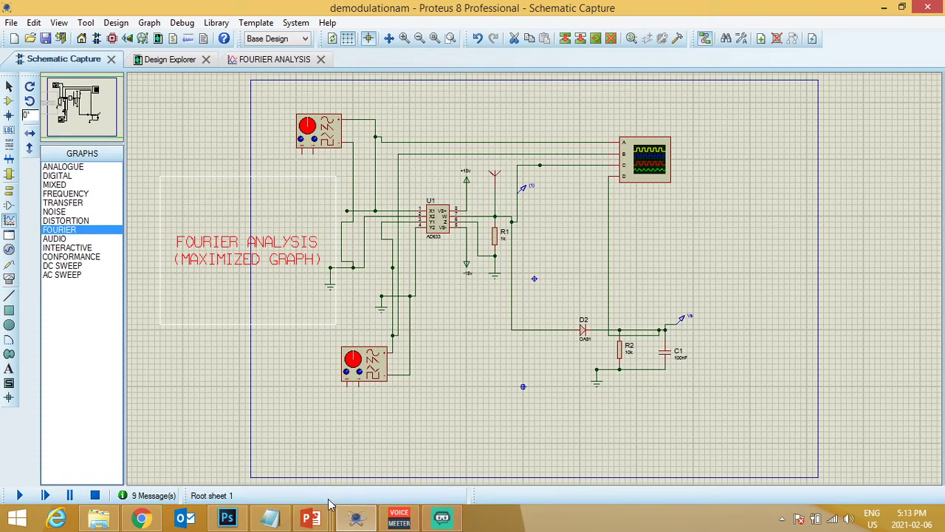
Show the full Fourier Analysis graph and move the cursor across the Vs trace toward 0 Hz
click(275, 59)
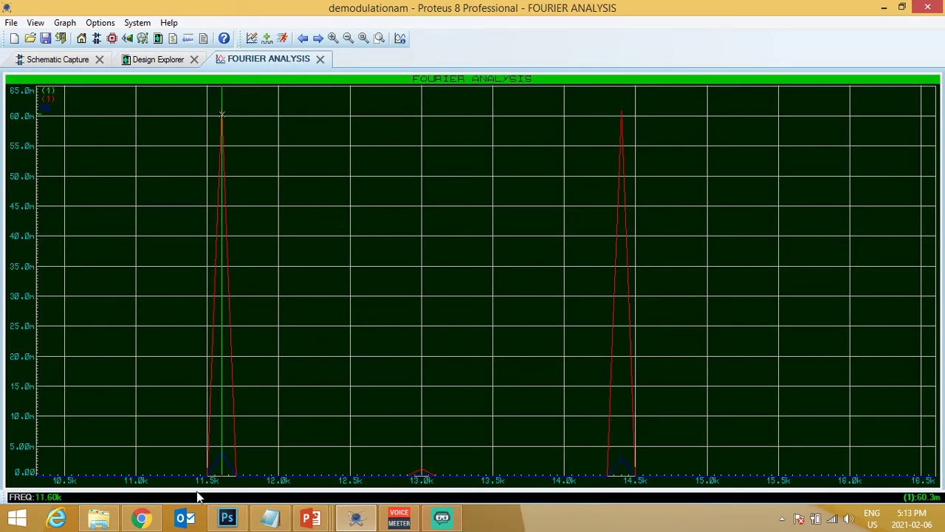
drag(142, 424, 293, 369)
scroll(275, 362, down, 3)
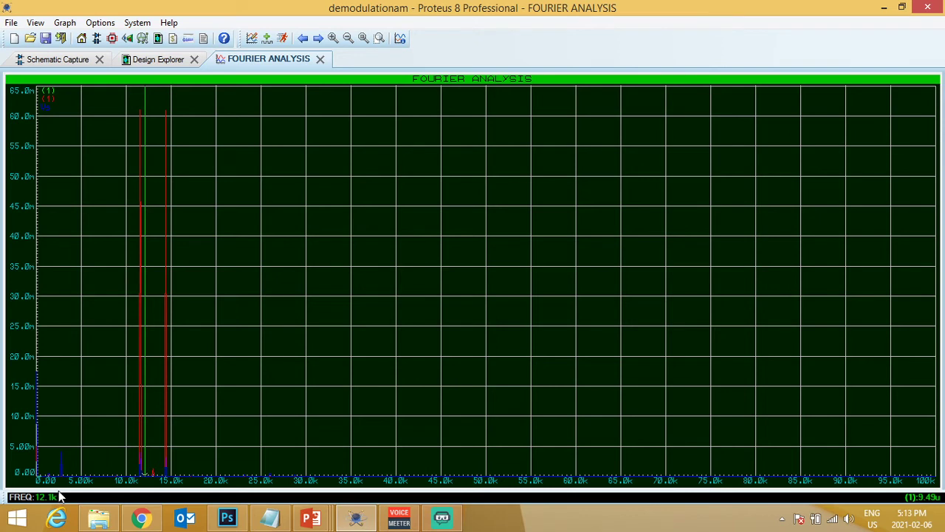
click(62, 467)
scroll(474, 279, up, 2)
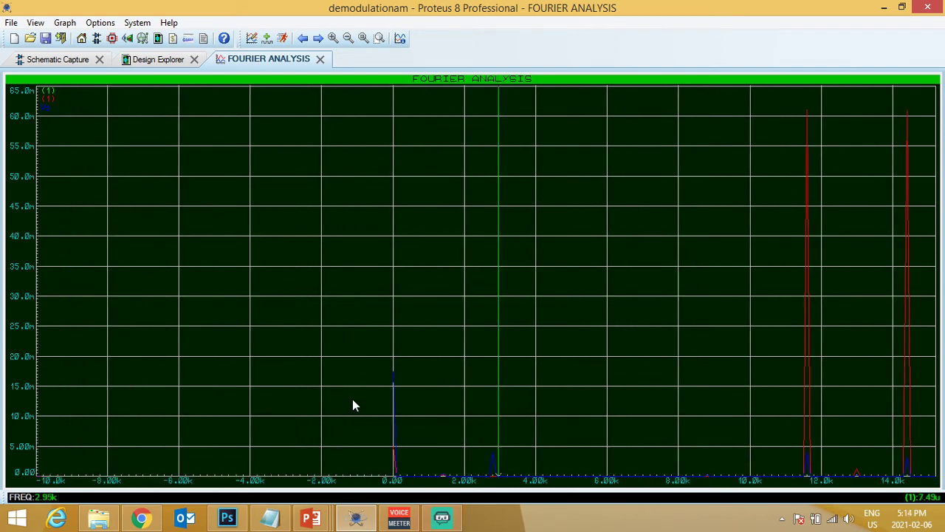
click(479, 398)
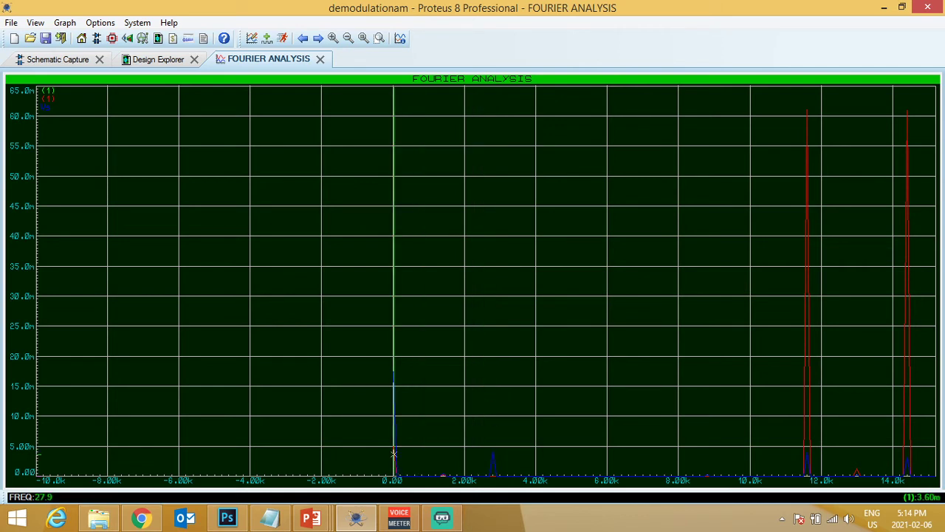
drag(475, 475, 494, 474)
drag(494, 402, 396, 402)
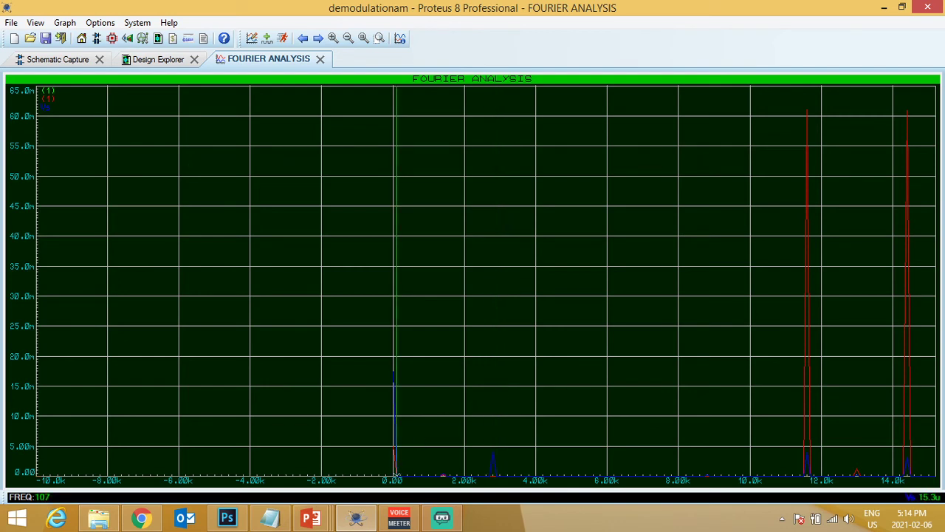
click(463, 463)
Place the Fourier graph cursor on the small Vs peak at 1.40k, reading about 402u
scroll(396, 454, up, 2)
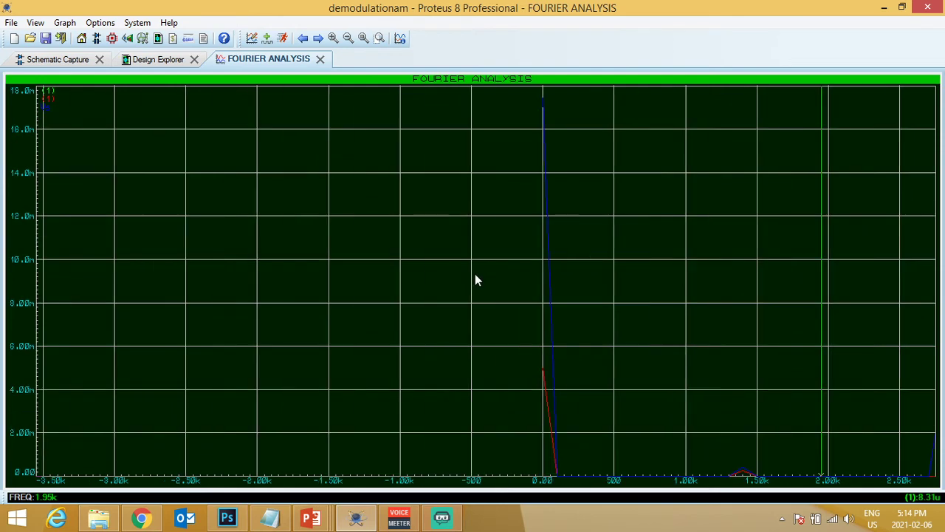
click(537, 370)
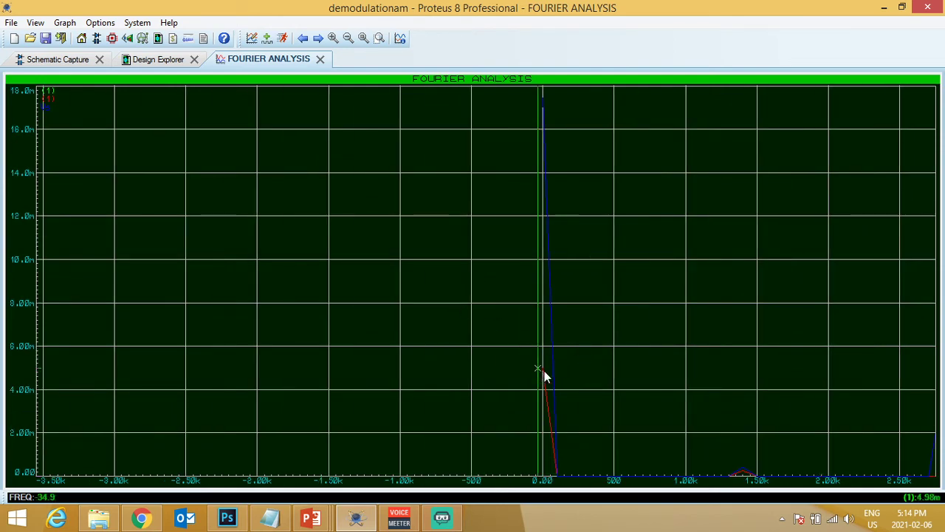
click(742, 473)
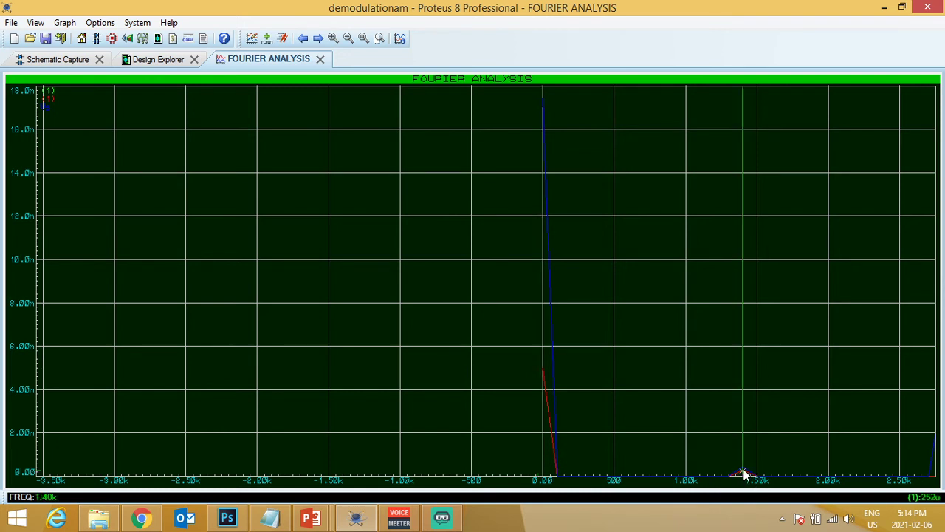
click(708, 425)
click(743, 472)
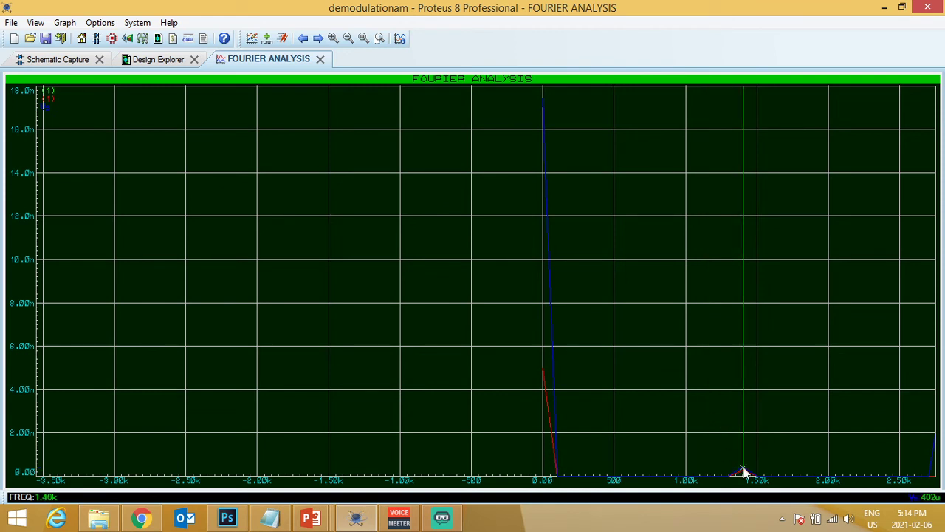